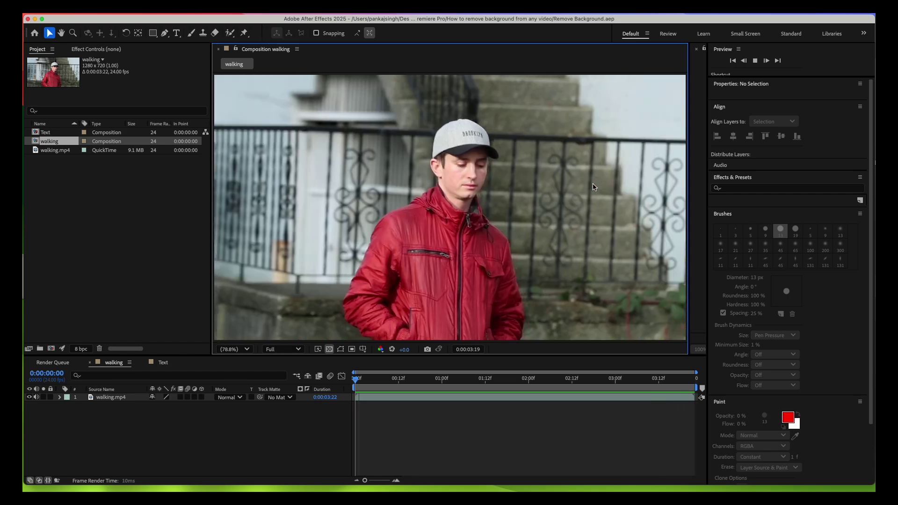
Select the man in the walking.mp4 layer with Roto Brush strokes over his cap, face and both sides of the jacket.
{"action": "left_click", "coordinate": [403, 397]}
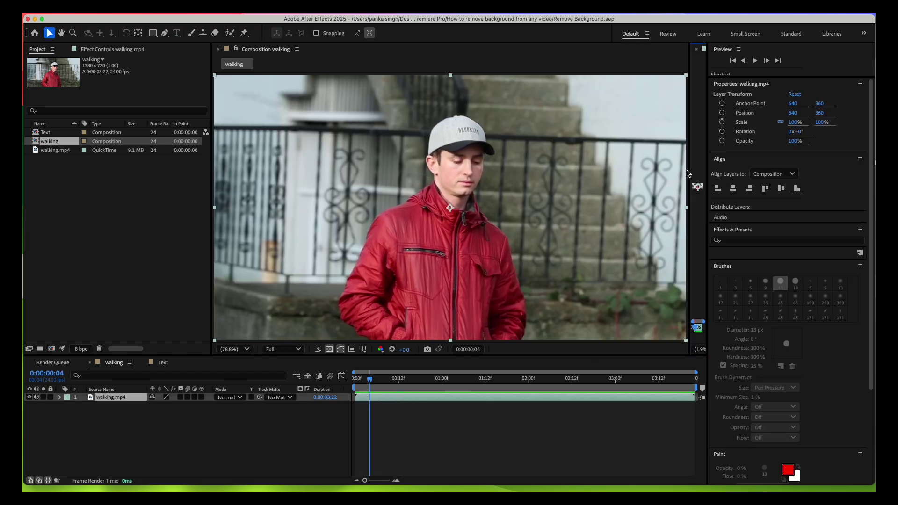
{"action": "left_click_drag", "start_coordinate": [689, 171], "coordinate": [251, 197]}
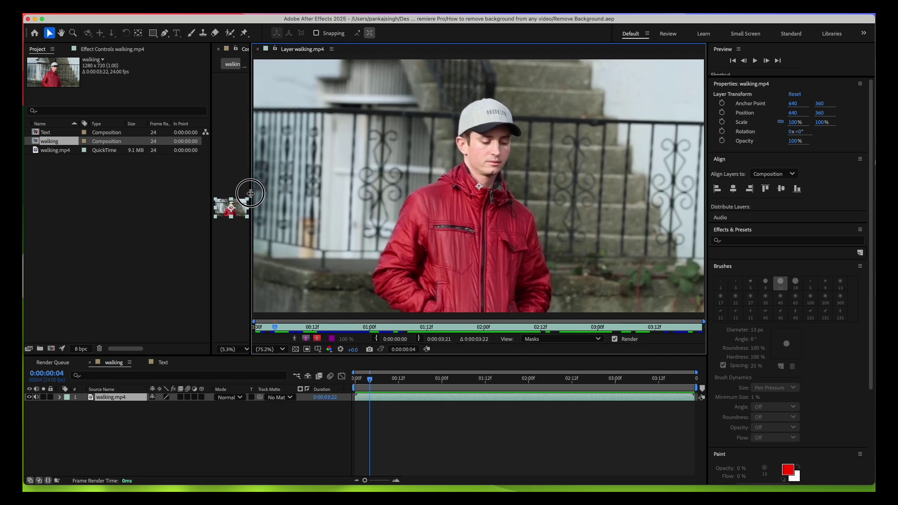
{"action": "left_click", "coordinate": [230, 34]}
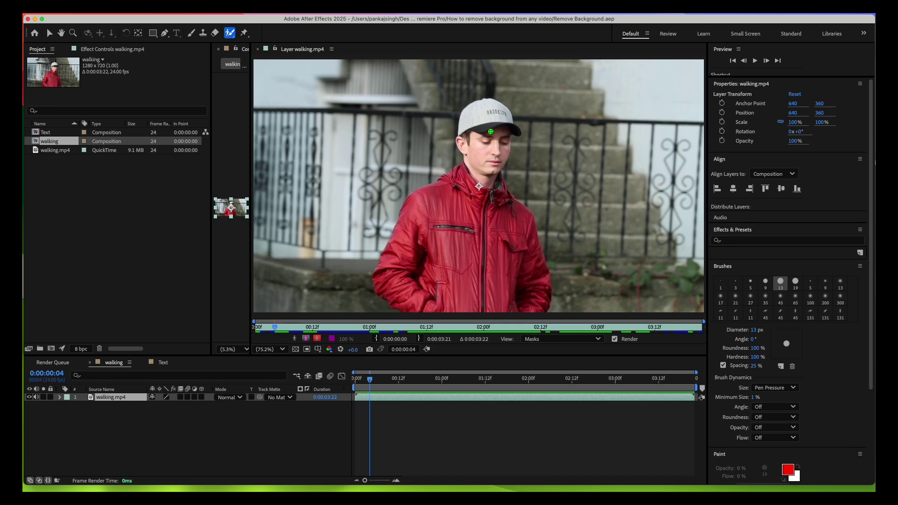
{"action": "left_click_drag", "start_coordinate": [489, 109], "coordinate": [484, 308]}
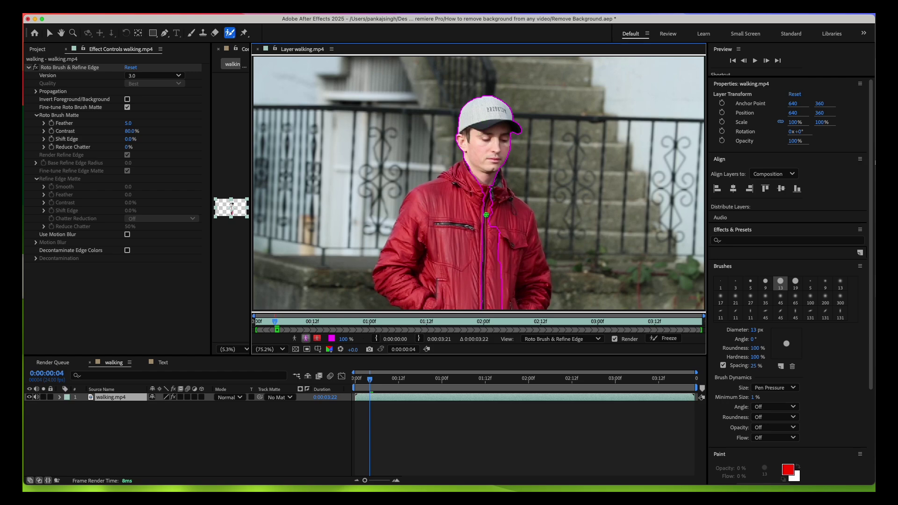
{"action": "mouse_move", "coordinate": [469, 183]}
{"action": "left_mouse_down"}
{"action": "mouse_move", "coordinate": [421, 222]}
{"action": "mouse_move", "coordinate": [399, 261]}
{"action": "mouse_move", "coordinate": [408, 305]}
{"action": "left_mouse_up"}
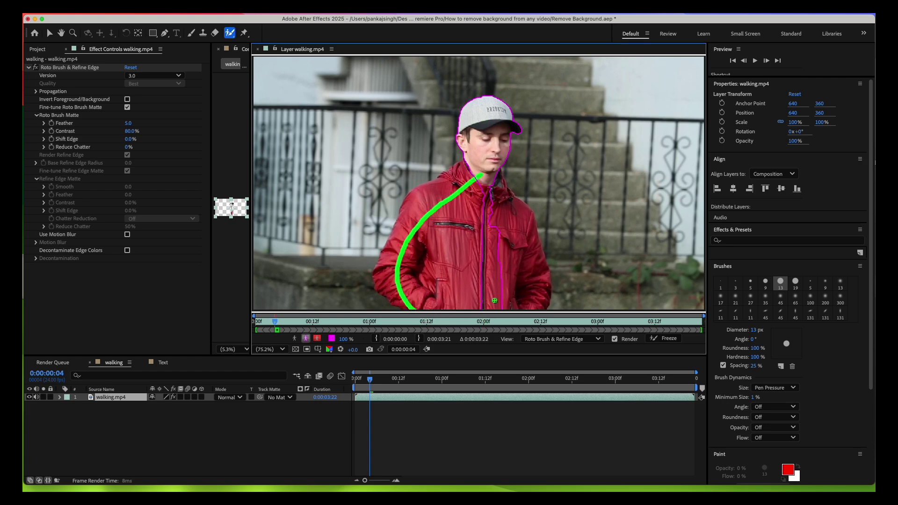
{"action": "mouse_move", "coordinate": [479, 210]}
{"action": "left_mouse_down"}
{"action": "mouse_move", "coordinate": [511, 226]}
{"action": "mouse_move", "coordinate": [533, 255]}
{"action": "mouse_move", "coordinate": [535, 314]}
{"action": "left_mouse_up"}
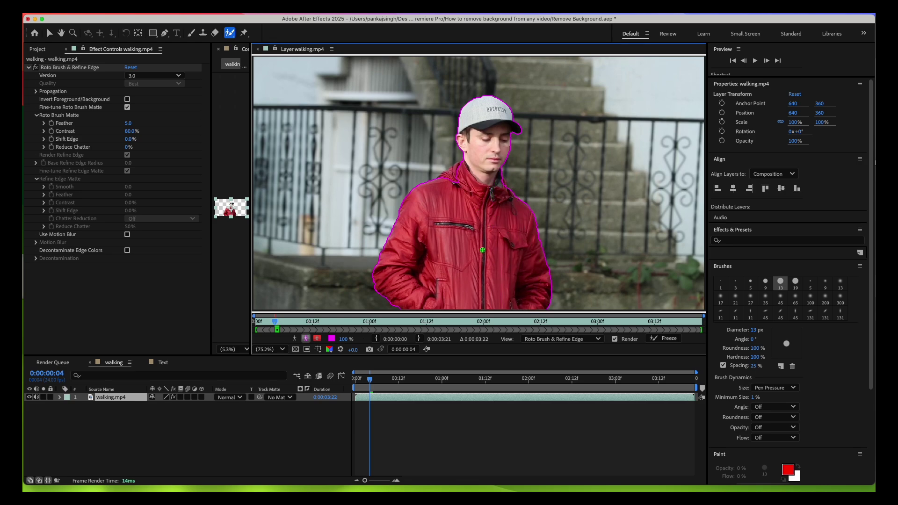
Add the missed collar area beside the man's neck to the Roto Brush selection at frames 3 and 8.
{"action": "scroll", "coordinate": [482, 250], "scroll_direction": "down", "scroll_amount": 2}
{"action": "scroll", "coordinate": [483, 250], "scroll_direction": "up", "scroll_amount": 3}
{"action": "left_click_drag", "start_coordinate": [448, 169], "coordinate": [440, 185]}
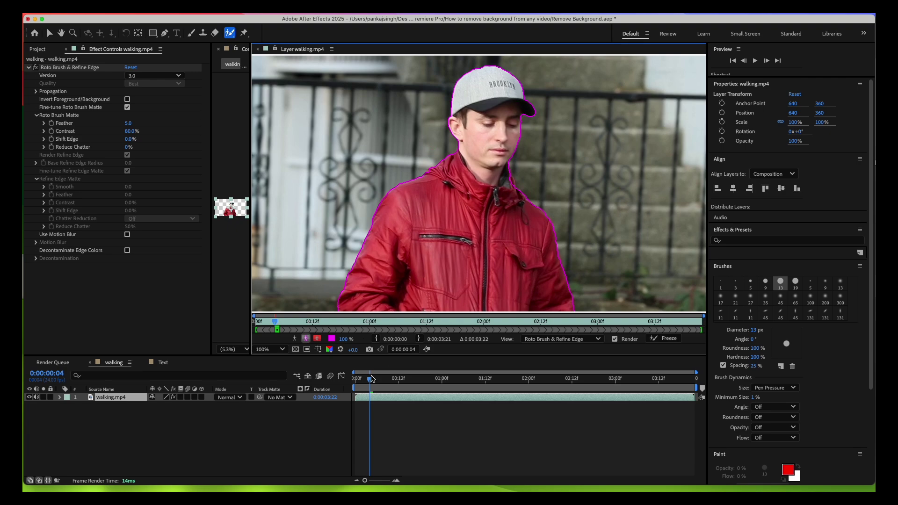
{"action": "key", "text": "Page_Up"}
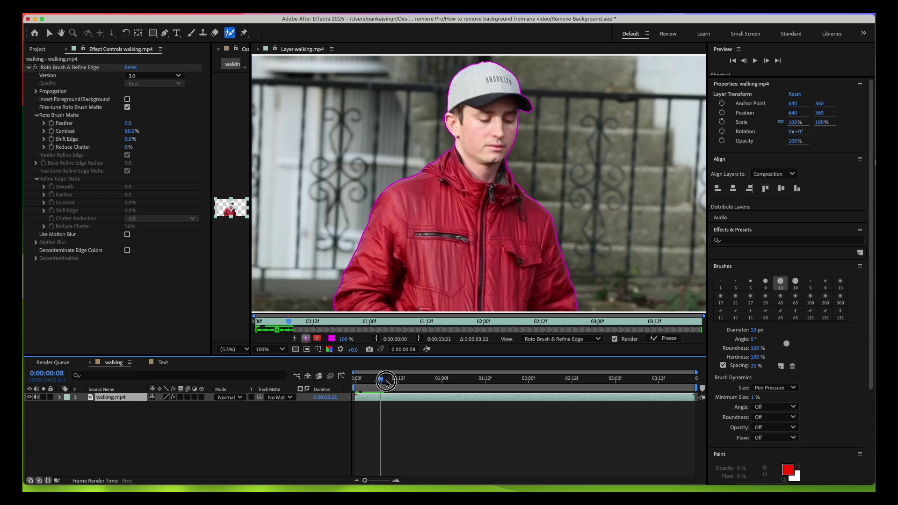
{"action": "left_click", "coordinate": [389, 382]}
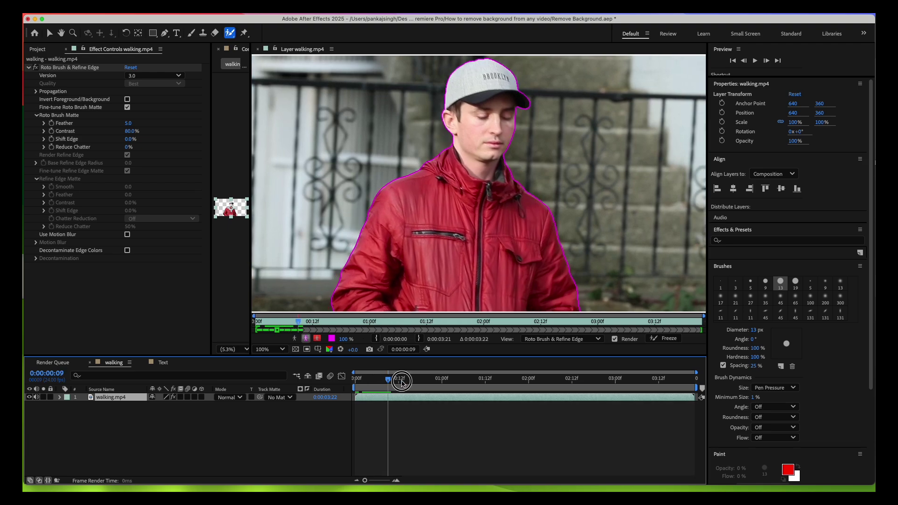
{"action": "left_click", "coordinate": [402, 382]}
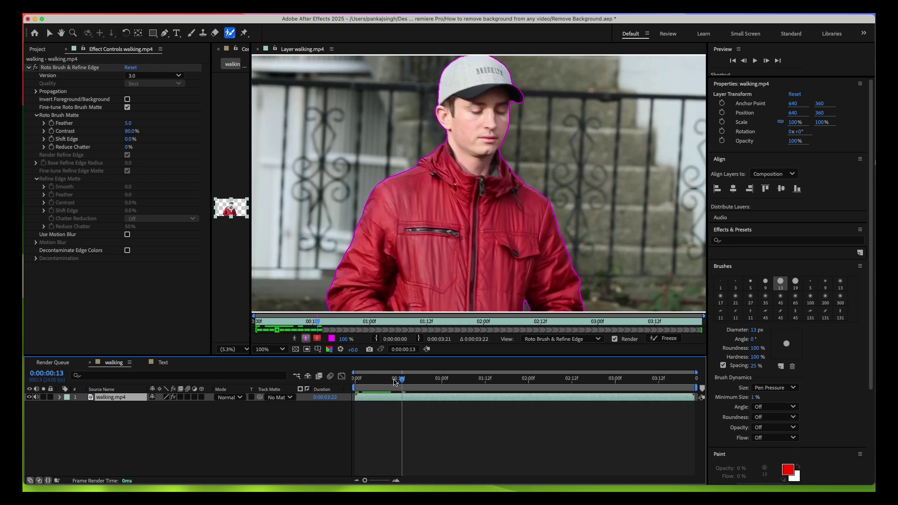
{"action": "left_click", "coordinate": [384, 383]}
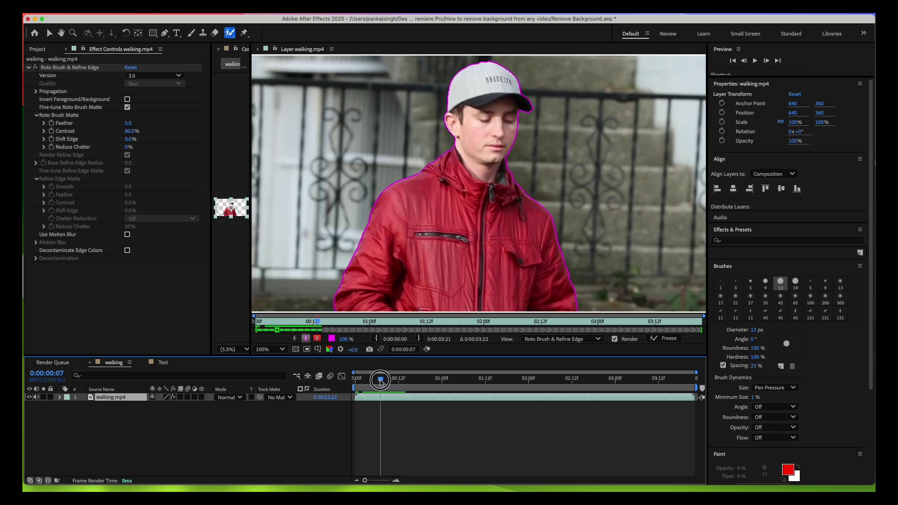
{"action": "left_click_drag", "start_coordinate": [384, 383], "coordinate": [366, 385]}
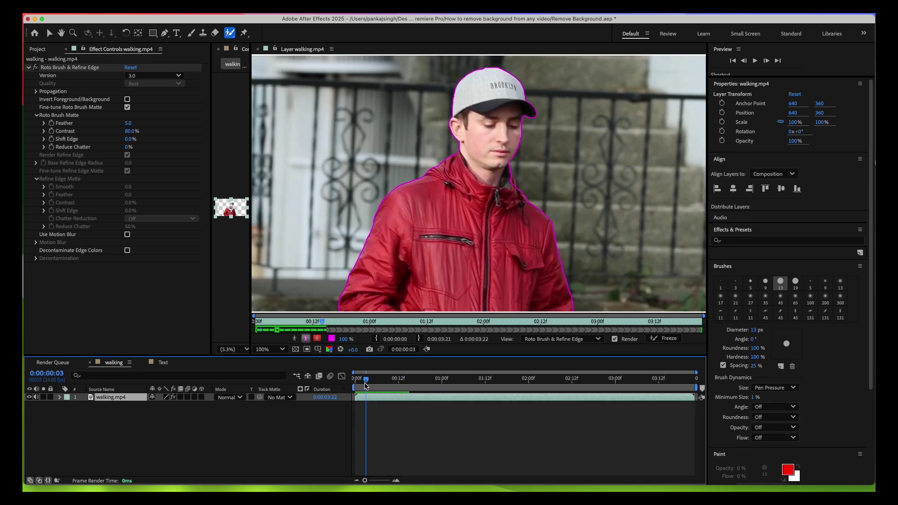
{"action": "left_click", "coordinate": [510, 185]}
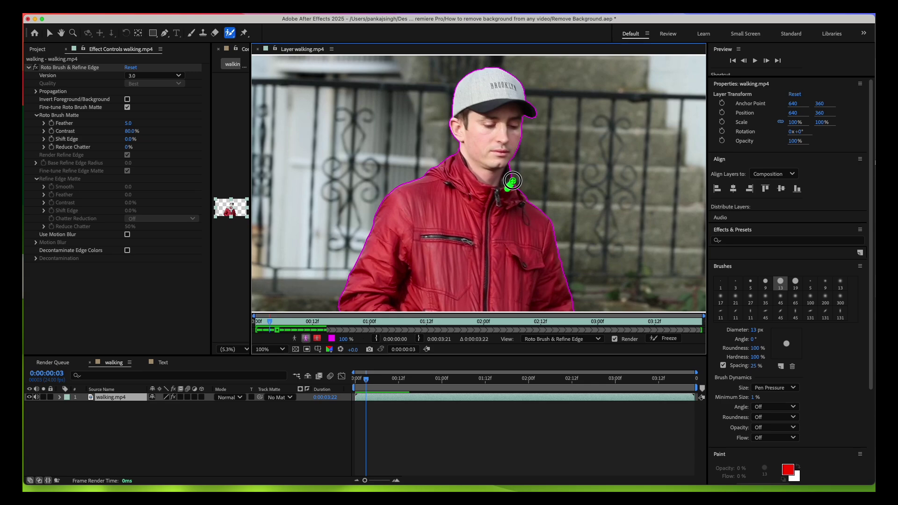
{"action": "mouse_move", "coordinate": [373, 382]}
{"action": "left_mouse_down"}
{"action": "mouse_move", "coordinate": [395, 384]}
{"action": "mouse_move", "coordinate": [384, 383]}
{"action": "left_mouse_up"}
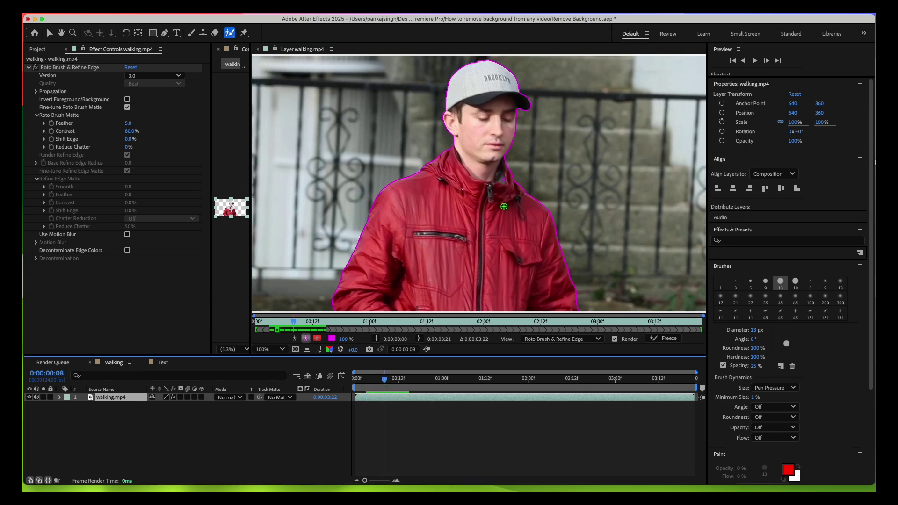
{"action": "left_click_drag", "start_coordinate": [505, 186], "coordinate": [504, 175]}
Propagate the Roto Brush selection through the rest of the clip and preview the cutout in the walking composition.
{"action": "mouse_move", "coordinate": [392, 380]}
{"action": "left_mouse_down"}
{"action": "mouse_move", "coordinate": [588, 384]}
{"action": "mouse_move", "coordinate": [348, 378]}
{"action": "mouse_move", "coordinate": [459, 381]}
{"action": "mouse_move", "coordinate": [446, 381]}
{"action": "left_mouse_up"}
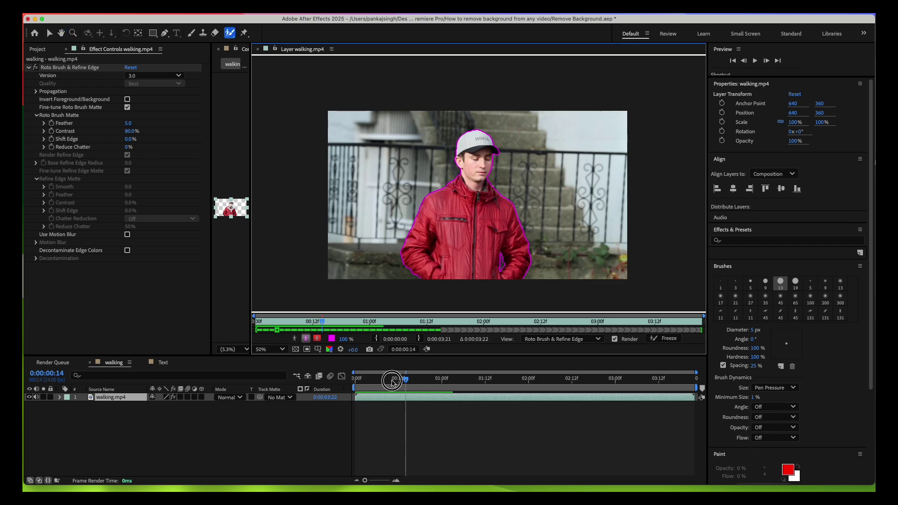
{"action": "left_click_drag", "start_coordinate": [392, 381], "coordinate": [670, 385]}
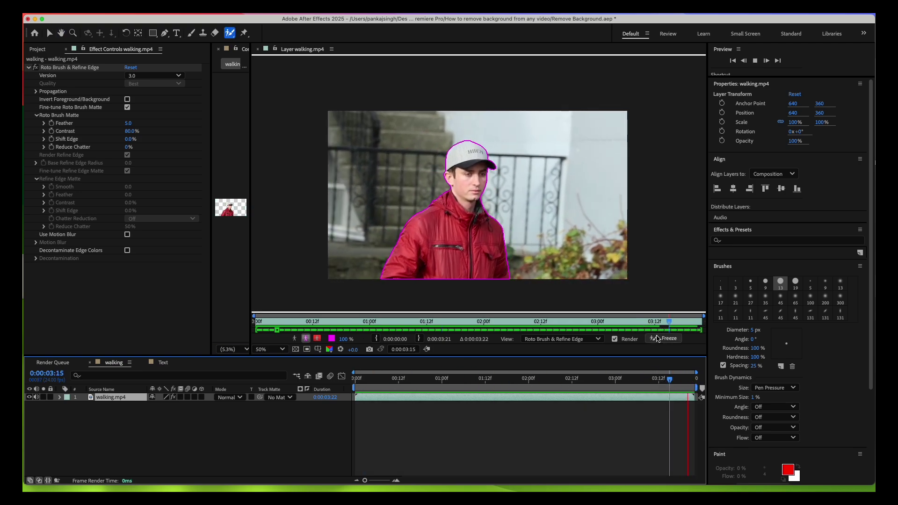
{"action": "mouse_move", "coordinate": [659, 377]}
{"action": "left_mouse_down"}
{"action": "mouse_move", "coordinate": [393, 381]}
{"action": "mouse_move", "coordinate": [652, 381]}
{"action": "left_mouse_up"}
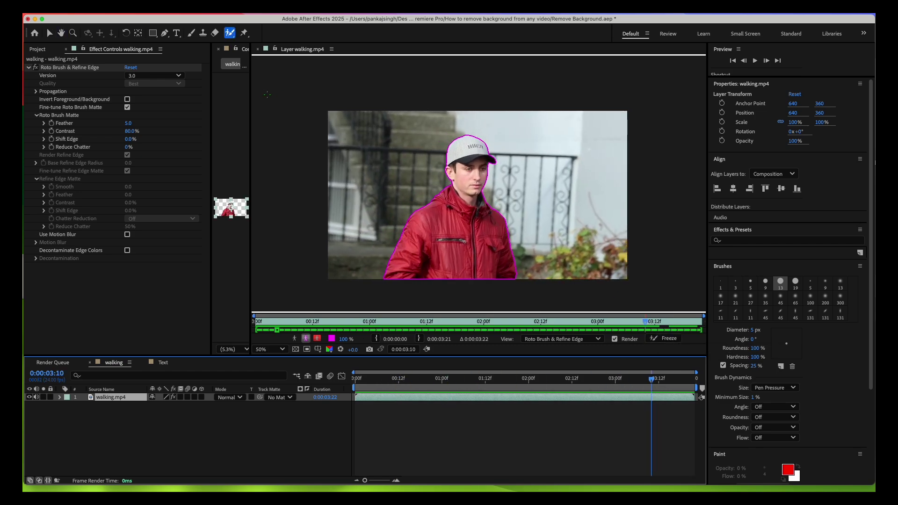
{"action": "left_click_drag", "start_coordinate": [251, 94], "coordinate": [686, 150]}
{"action": "key", "text": "space"}
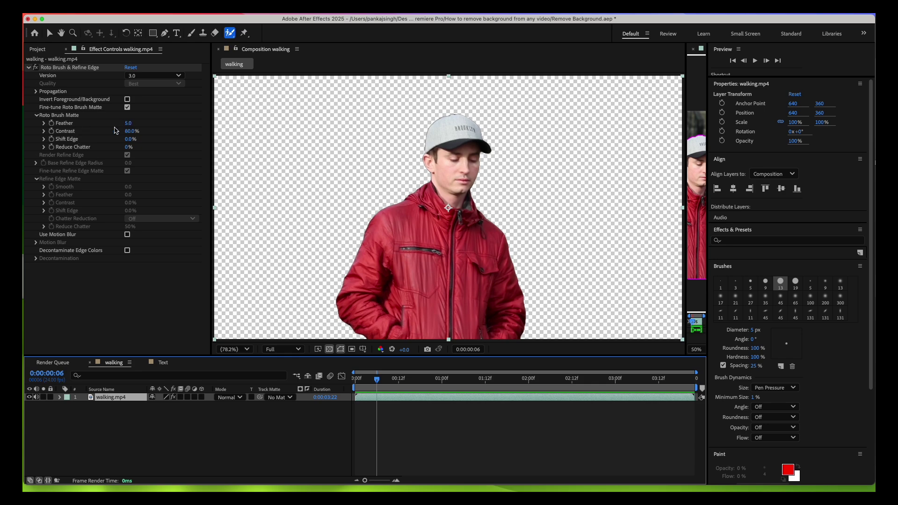
Refine the cutout's edge by setting the Roto Brush matte's Feather to 6 and Shift Edge to -41%.
{"action": "key", "text": "period"}
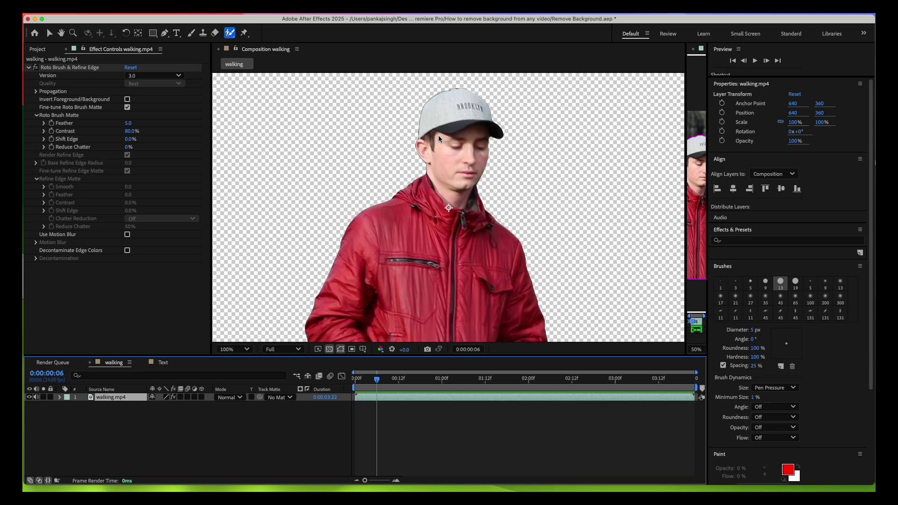
{"action": "key", "text": "period"}
{"action": "left_click_drag", "start_coordinate": [433, 122], "coordinate": [457, 255]}
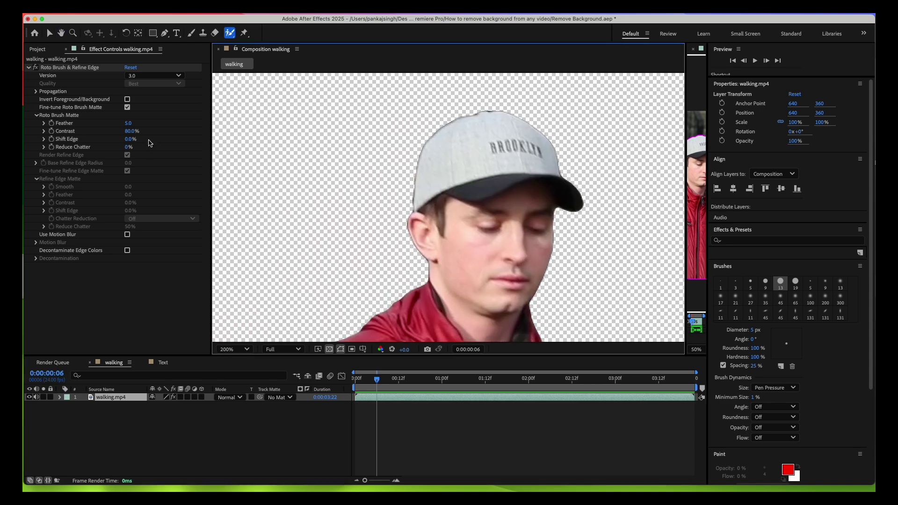
{"action": "mouse_move", "coordinate": [129, 124]}
{"action": "left_mouse_down"}
{"action": "mouse_move", "coordinate": [156, 124]}
{"action": "mouse_move", "coordinate": [101, 125]}
{"action": "mouse_move", "coordinate": [142, 132]}
{"action": "left_mouse_up"}
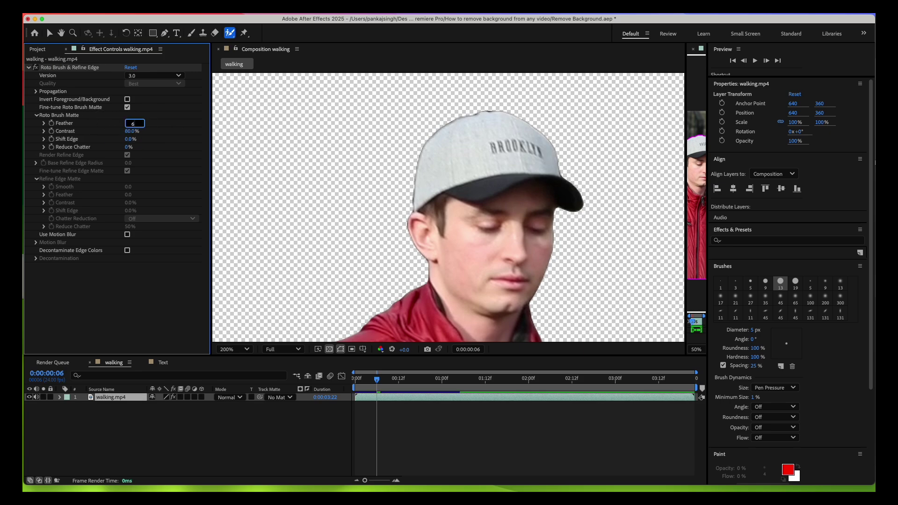
{"action": "key", "text": "Return"}
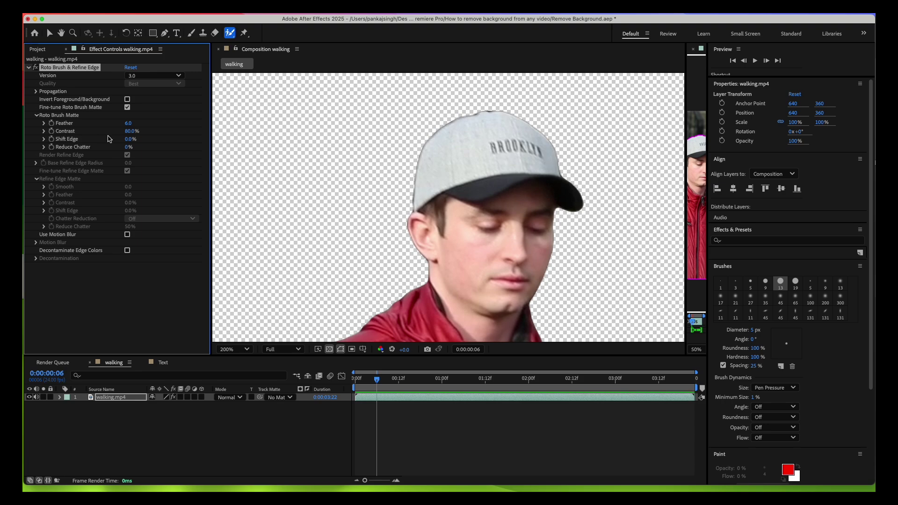
{"action": "left_click_drag", "start_coordinate": [128, 134], "coordinate": [29, 130]}
{"action": "left_click_drag", "start_coordinate": [130, 139], "coordinate": [112, 143]}
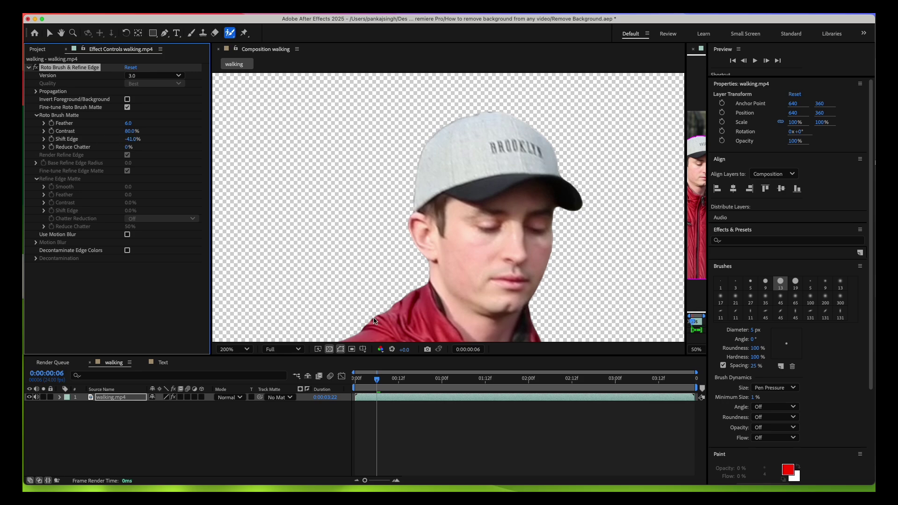
Add the missing collar edge to the Roto Brush selection at frame 4 and check the neighbouring frame.
{"action": "scroll", "coordinate": [492, 233], "scroll_direction": "down", "scroll_amount": 4}
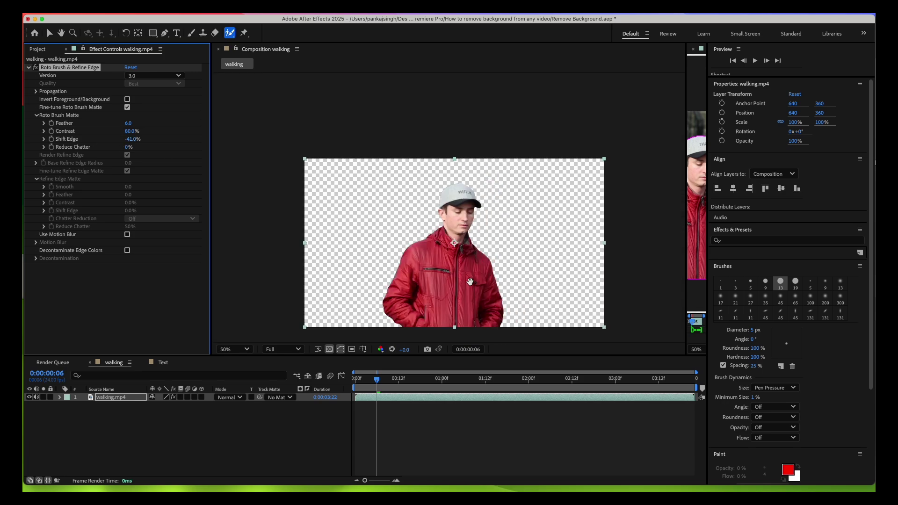
{"action": "key", "text": "h"}
{"action": "left_click_drag", "start_coordinate": [431, 352], "coordinate": [430, 315]}
{"action": "key", "text": "alt+w"}
{"action": "mouse_move", "coordinate": [377, 379]}
{"action": "left_mouse_down"}
{"action": "mouse_move", "coordinate": [357, 380]}
{"action": "mouse_move", "coordinate": [415, 386]}
{"action": "mouse_move", "coordinate": [359, 381]}
{"action": "mouse_move", "coordinate": [373, 382]}
{"action": "left_mouse_up"}
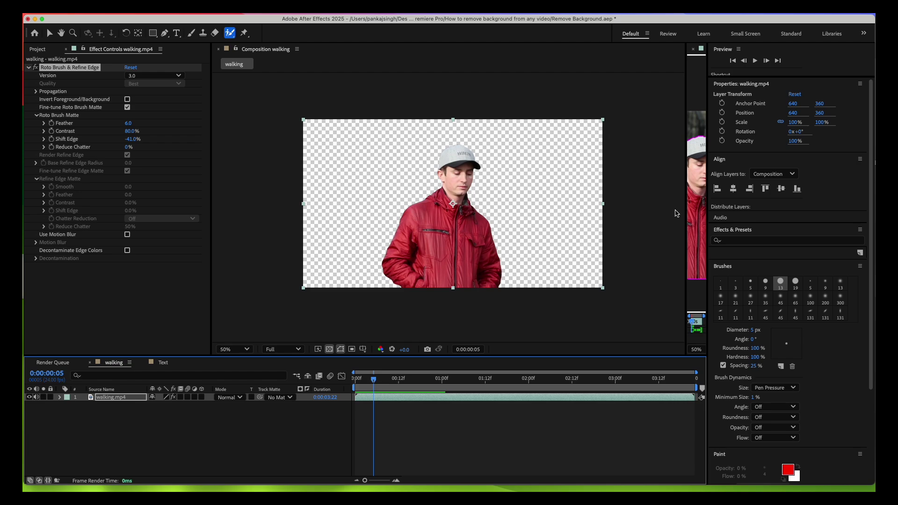
{"action": "left_click_drag", "start_coordinate": [685, 202], "coordinate": [301, 232]}
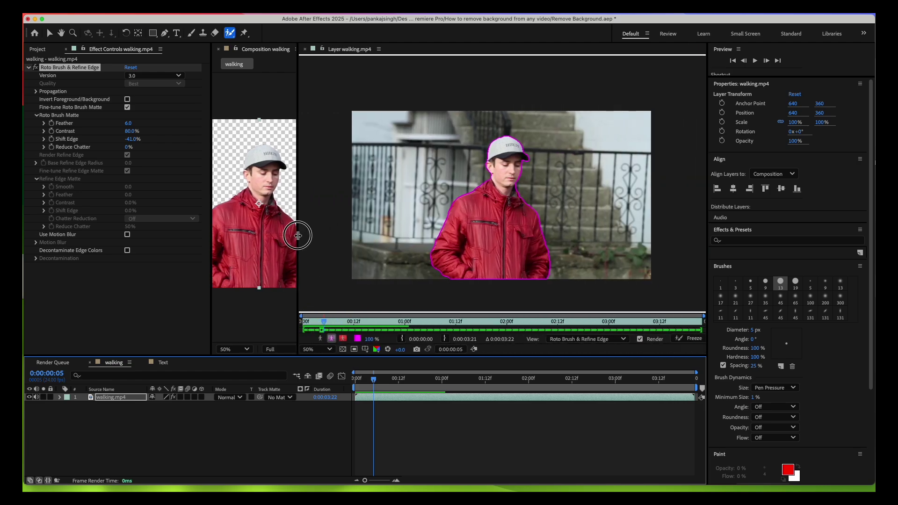
{"action": "scroll", "coordinate": [529, 201], "scroll_direction": "up", "scroll_amount": 4}
{"action": "left_click_drag", "start_coordinate": [608, 229], "coordinate": [472, 303]}
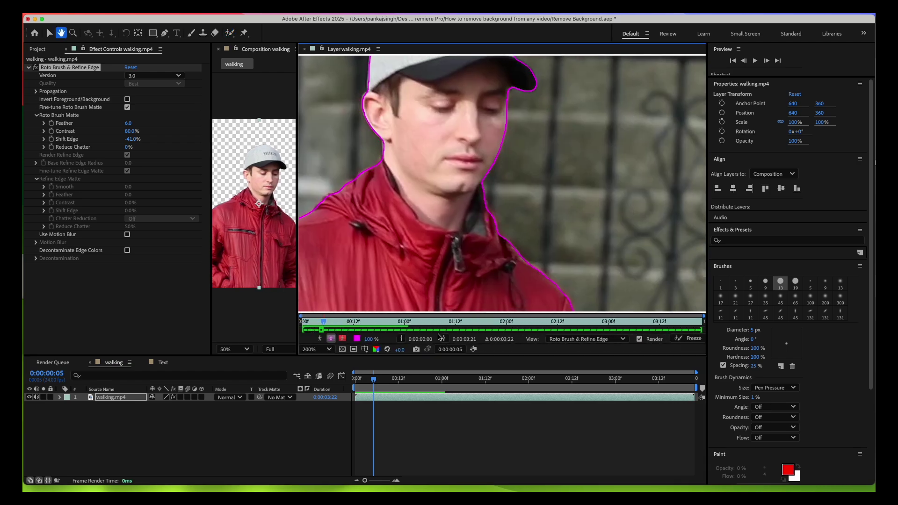
{"action": "left_click_drag", "start_coordinate": [376, 382], "coordinate": [370, 382]}
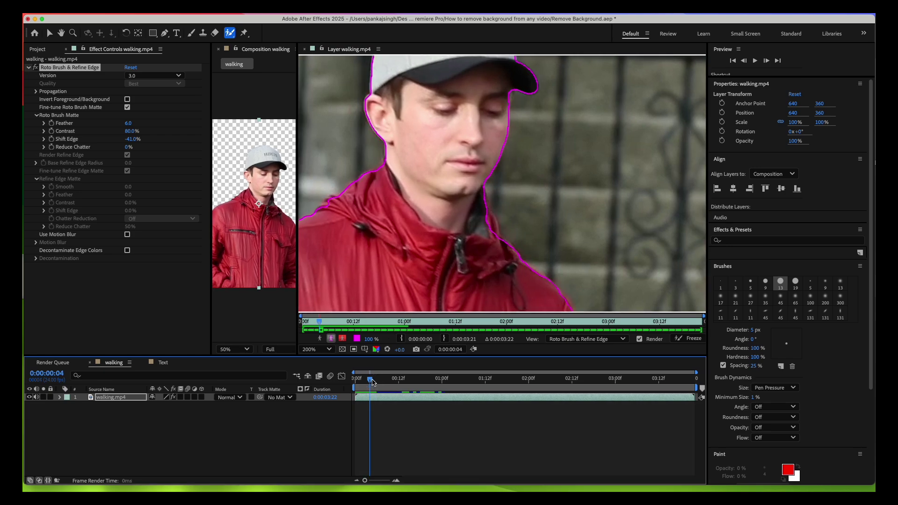
{"action": "left_click_drag", "start_coordinate": [487, 231], "coordinate": [491, 225]}
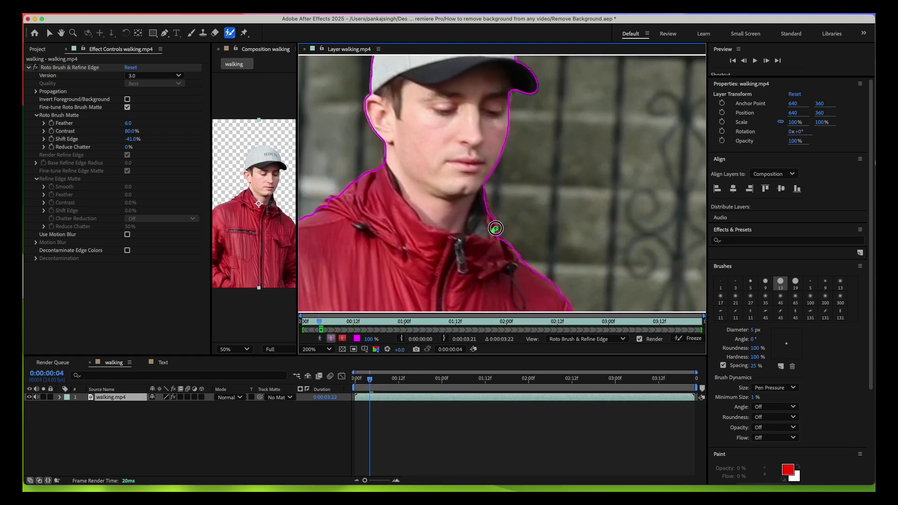
{"action": "mouse_move", "coordinate": [371, 382]}
{"action": "left_mouse_down"}
{"action": "mouse_move", "coordinate": [427, 382]}
{"action": "mouse_move", "coordinate": [355, 382]}
{"action": "mouse_move", "coordinate": [401, 382]}
{"action": "mouse_move", "coordinate": [366, 382]}
{"action": "left_mouse_up"}
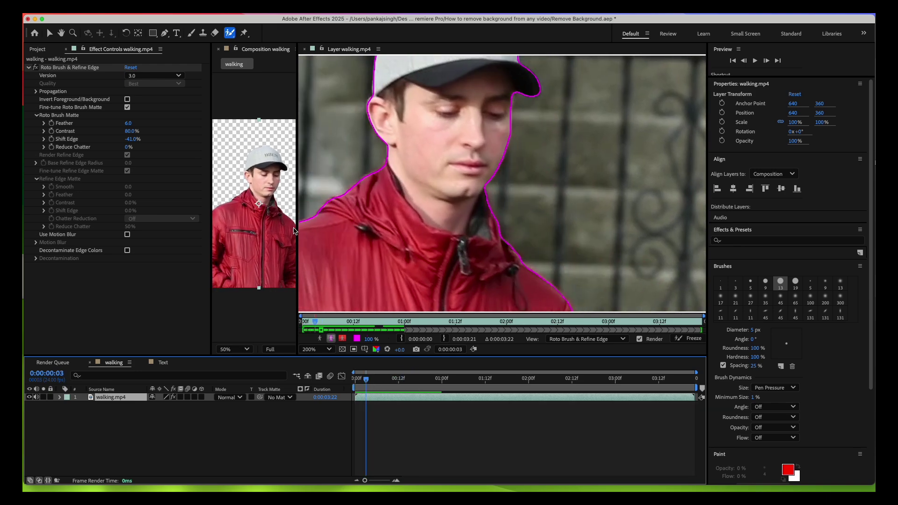
Play back the walking composition to check the man's cutout against the transparent background.
{"action": "left_click_drag", "start_coordinate": [297, 221], "coordinate": [658, 262]}
{"action": "scroll", "coordinate": [467, 298], "scroll_direction": "up", "scroll_amount": 1}
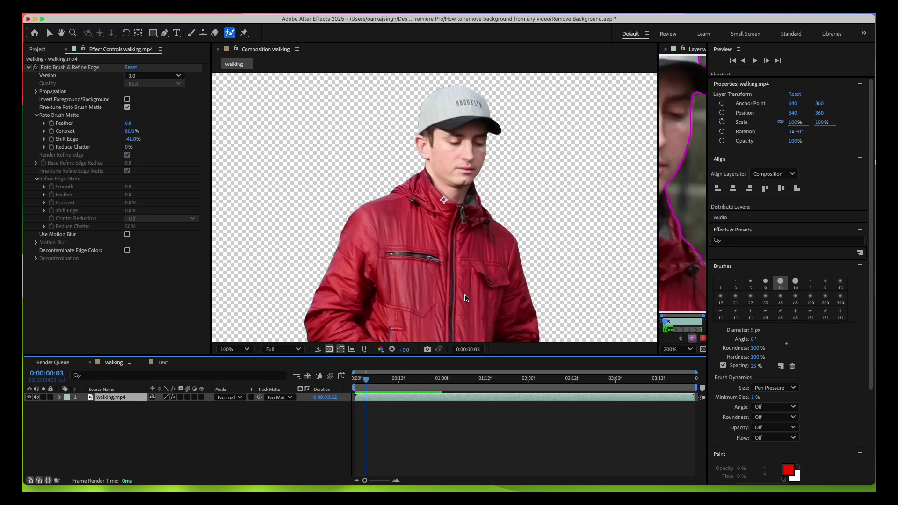
{"action": "left_click", "coordinate": [404, 423]}
{"action": "left_click_drag", "start_coordinate": [366, 381], "coordinate": [387, 387]}
{"action": "scroll", "coordinate": [478, 298], "scroll_direction": "down", "scroll_amount": 1}
{"action": "key", "text": "space"}
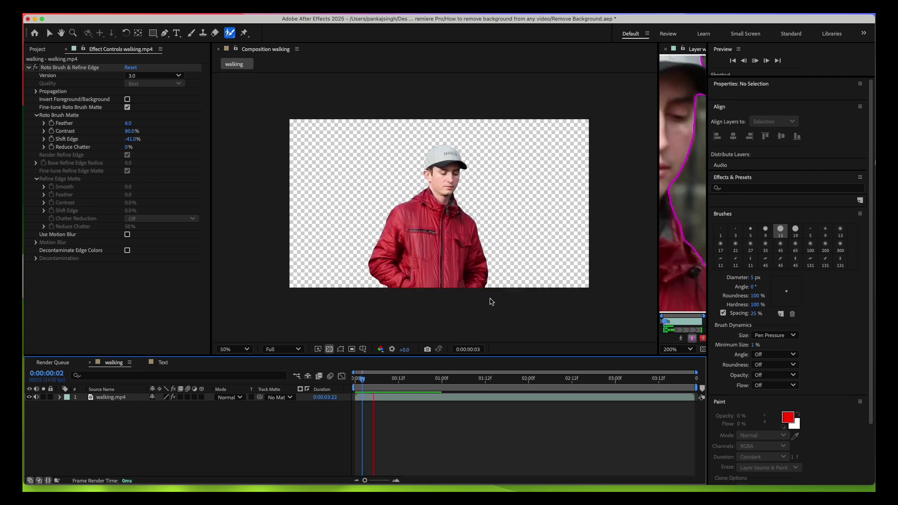
{"action": "key", "text": "space"}
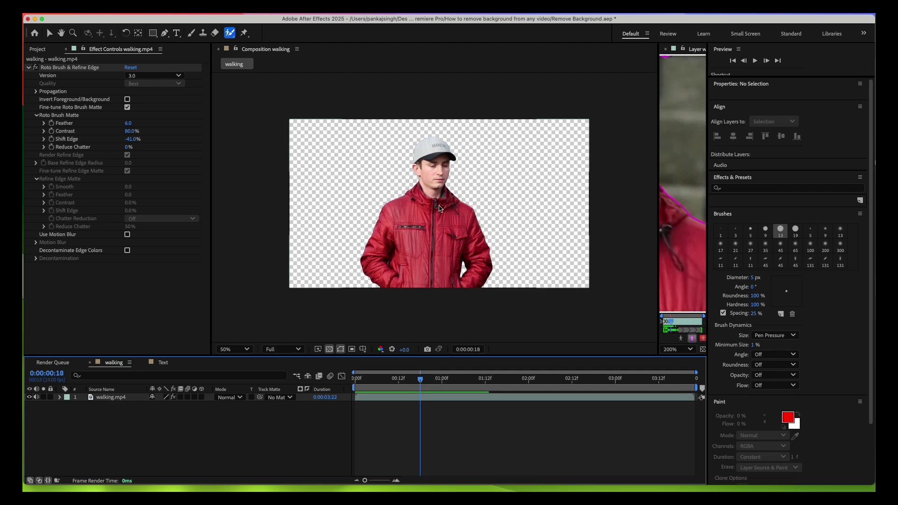
Add the original walking.mp4 beneath the cutout layer and place the Text composition between the two layers.
{"action": "left_click", "coordinate": [46, 52]}
{"action": "left_click_drag", "start_coordinate": [55, 151], "coordinate": [110, 393]}
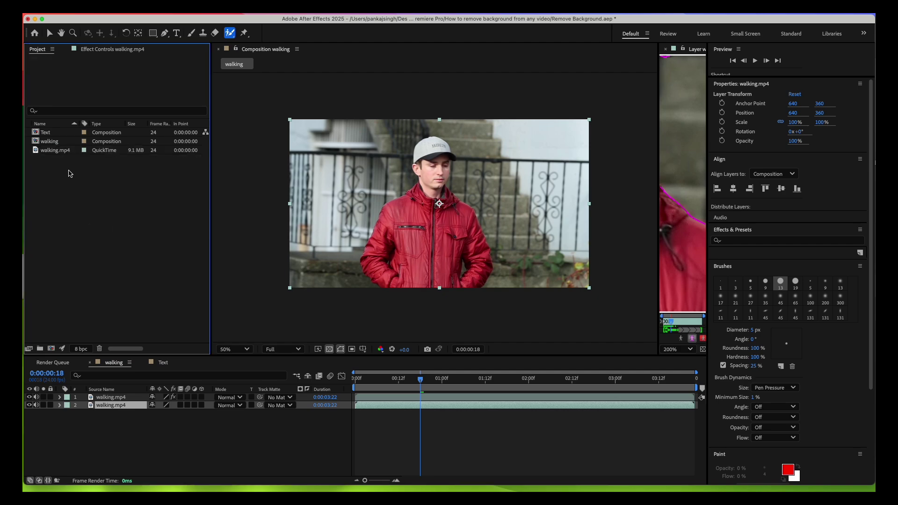
{"action": "left_click_drag", "start_coordinate": [45, 134], "coordinate": [114, 409]}
{"action": "left_click", "coordinate": [202, 444]}
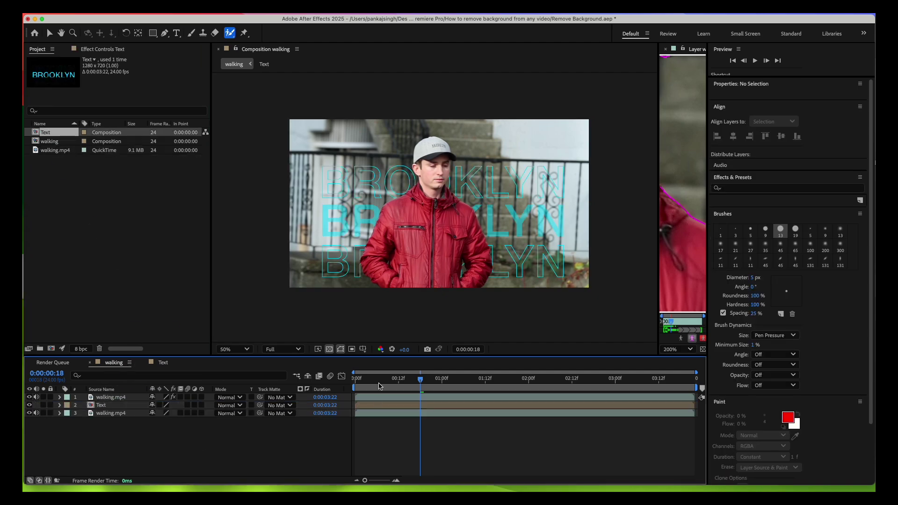
Play back the walking composition from its first frame to check the BROOKLYN text behind the man.
{"action": "key", "text": "Home"}
{"action": "key", "text": "period"}
{"action": "key", "text": "space"}
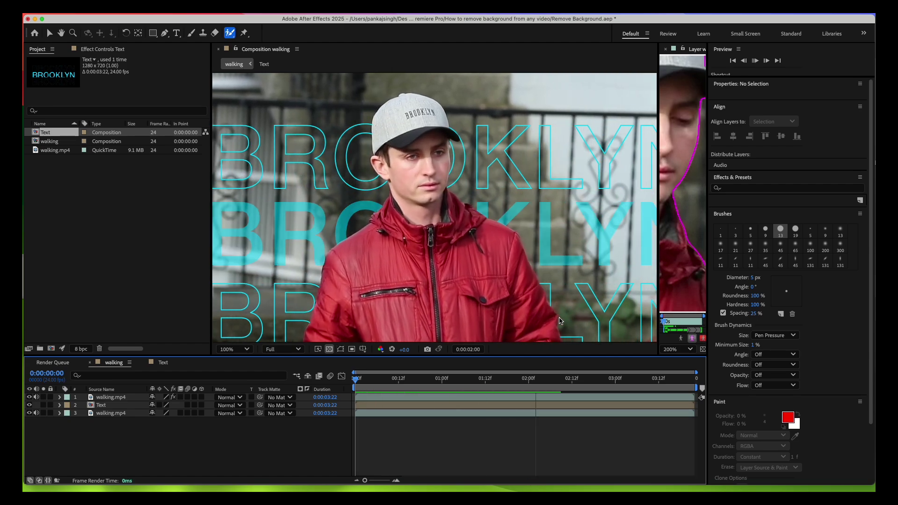
{"action": "key", "text": "comma"}
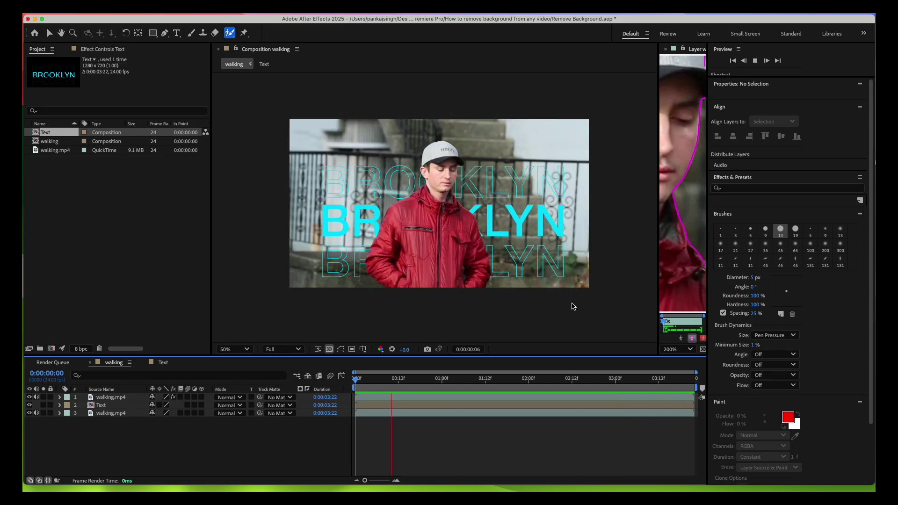
{"action": "key", "text": "space"}
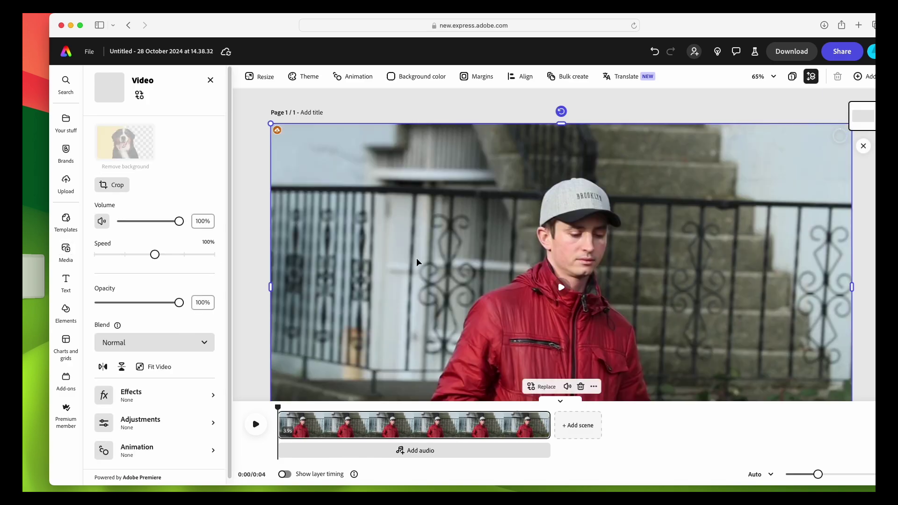
Switch to the Adobe Express project and play back the original walking clip.
{"action": "left_click", "coordinate": [262, 174]}
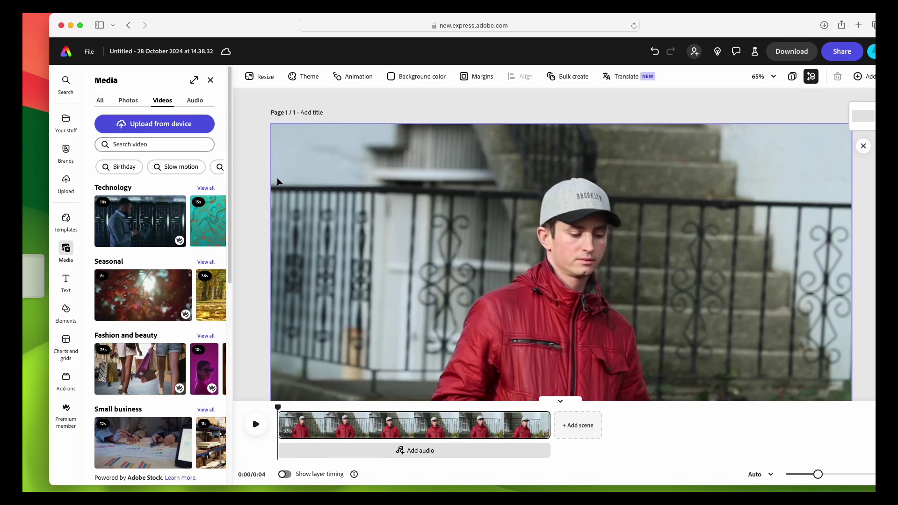
{"action": "left_click", "coordinate": [255, 424]}
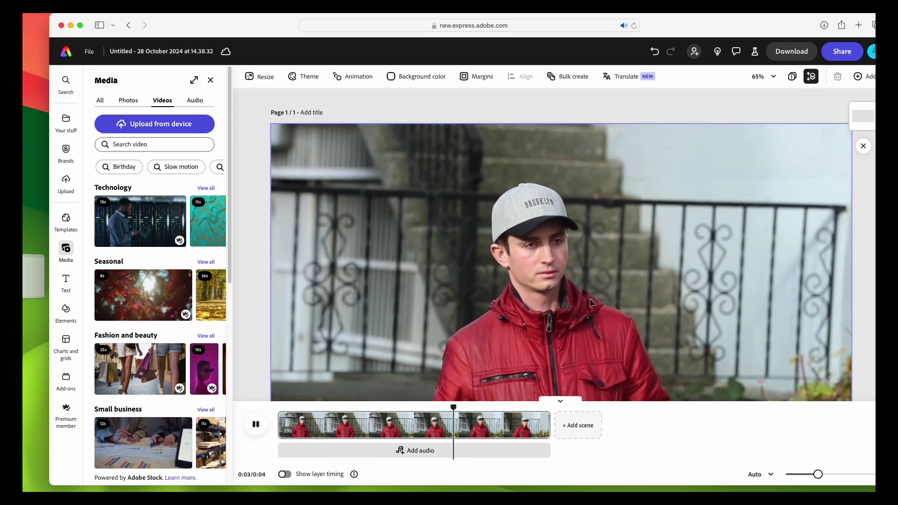
{"action": "key", "text": "space"}
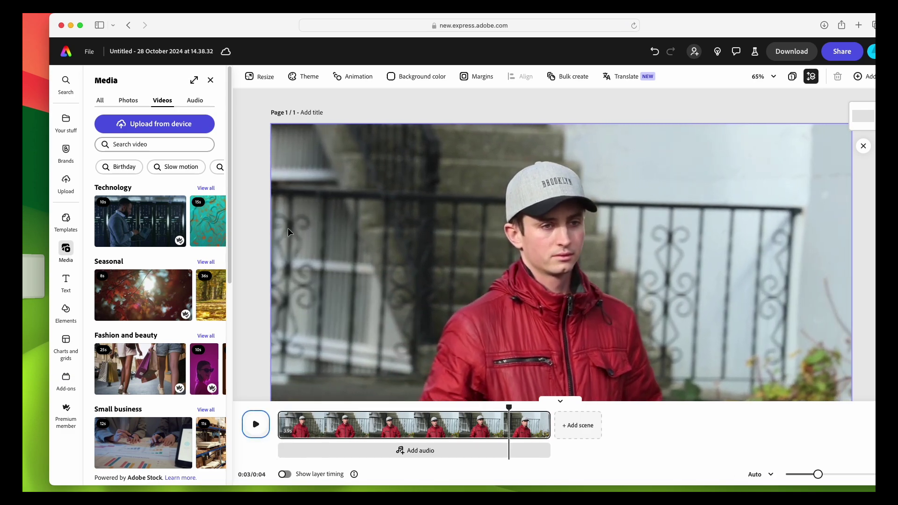
Remove the background from the walking video on the page, keeping only the man.
{"action": "left_click", "coordinate": [273, 194]}
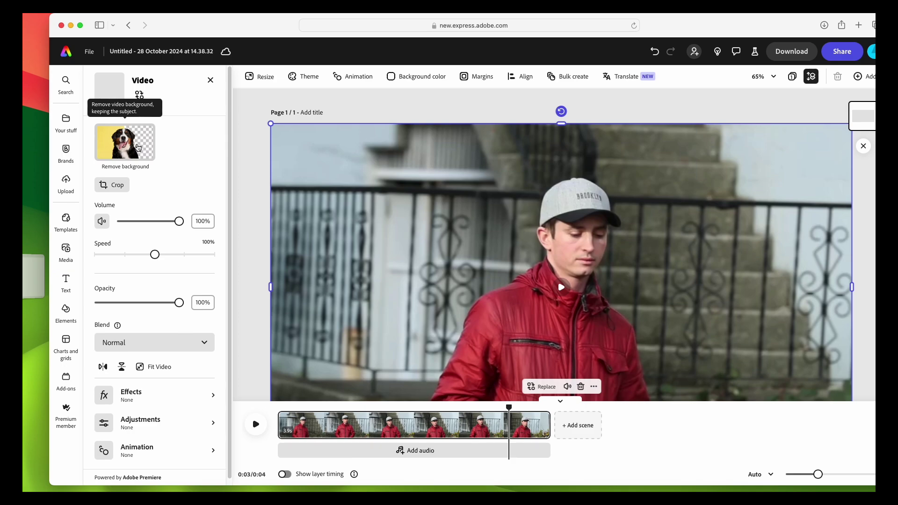
{"action": "left_click", "coordinate": [137, 146]}
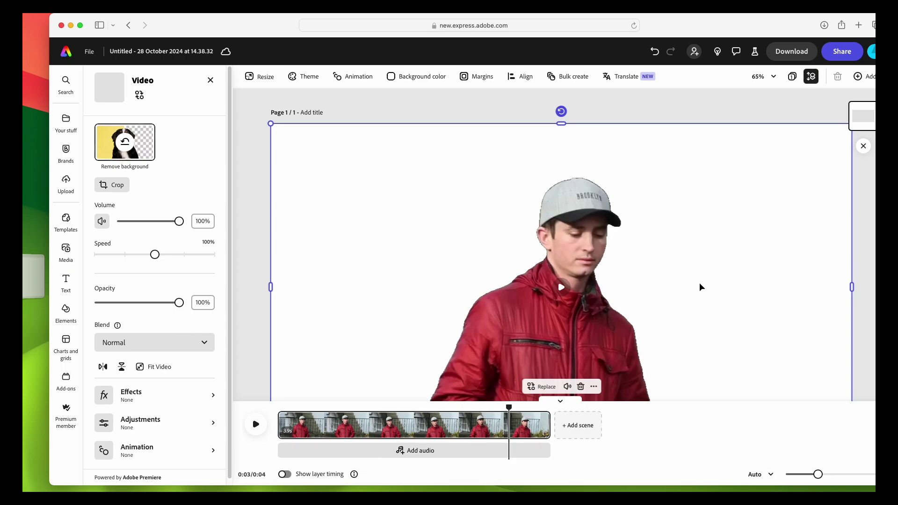
{"action": "left_click", "coordinate": [244, 277]}
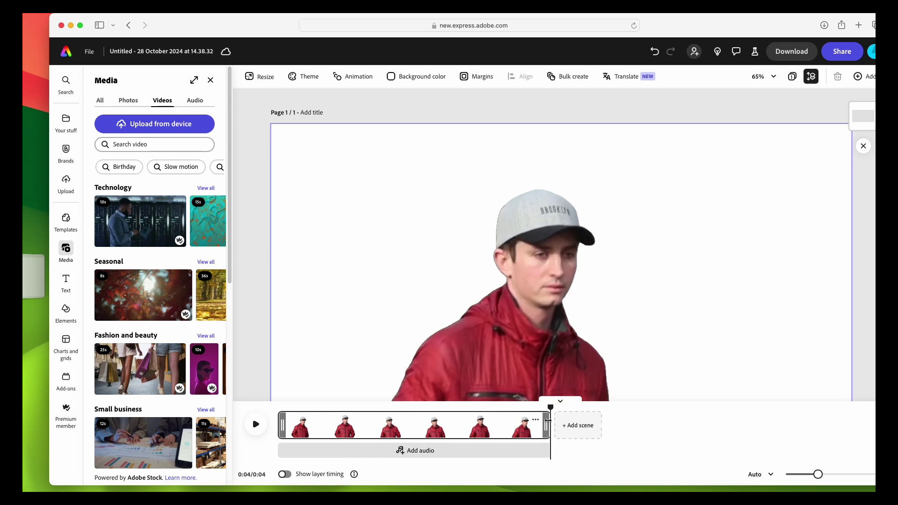
Return to the start of the clip and play it to check the man's cutout against the white page.
{"action": "left_click_drag", "start_coordinate": [550, 407], "coordinate": [269, 438]}
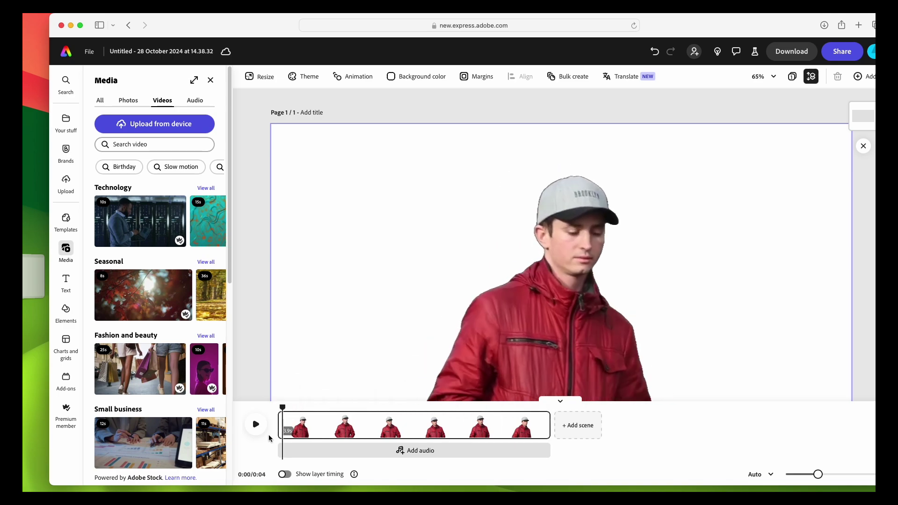
{"action": "left_click", "coordinate": [256, 426]}
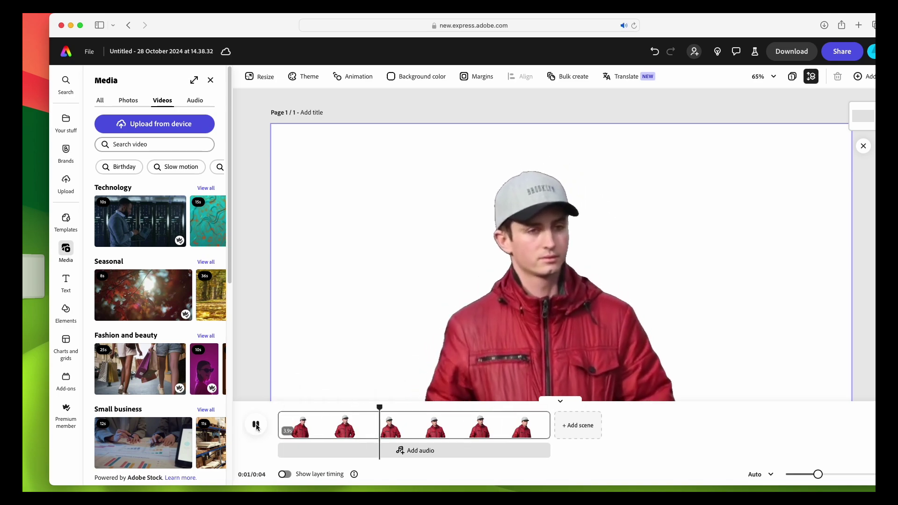
{"action": "left_click", "coordinate": [256, 425]}
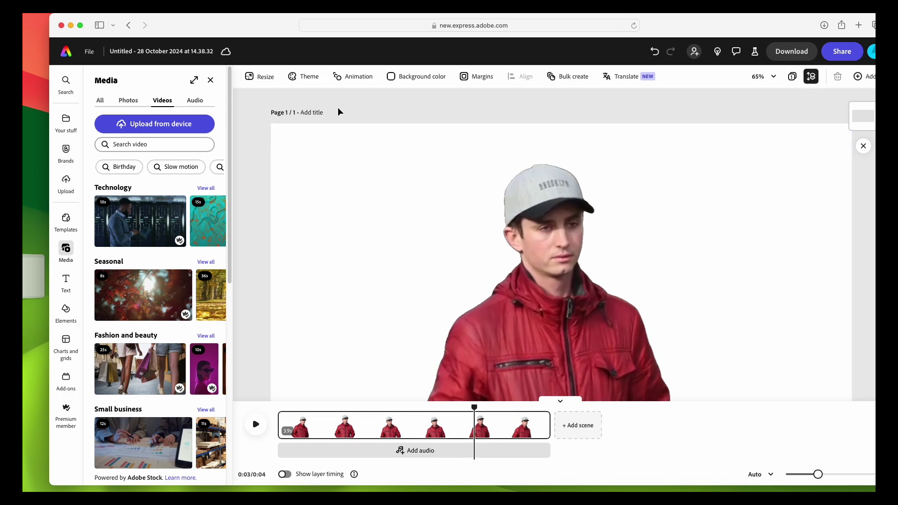
Set the page's background color to a medium green swatch and play back the cutout against it.
{"action": "left_click", "coordinate": [391, 77]}
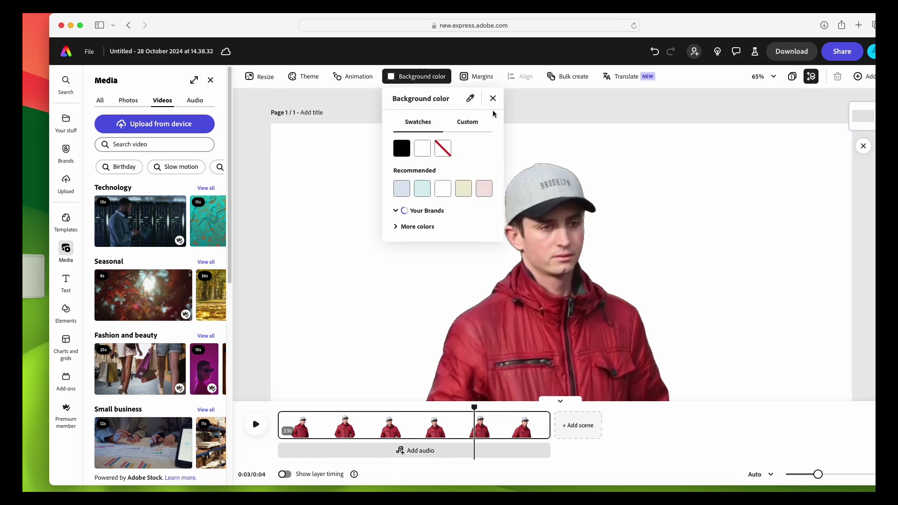
{"action": "left_click", "coordinate": [406, 226]}
{"action": "scroll", "coordinate": [453, 292], "scroll_direction": "down", "scroll_amount": 3}
{"action": "left_click", "coordinate": [464, 371]}
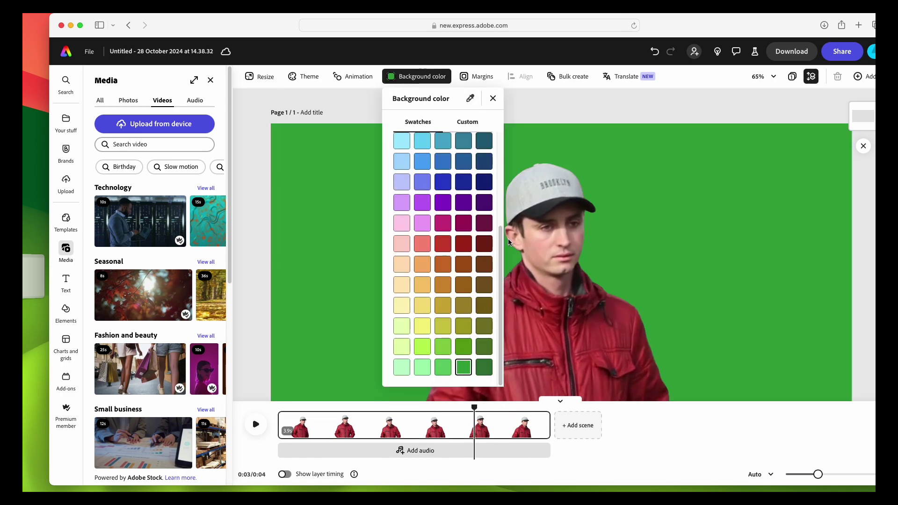
{"action": "left_click", "coordinate": [264, 228]}
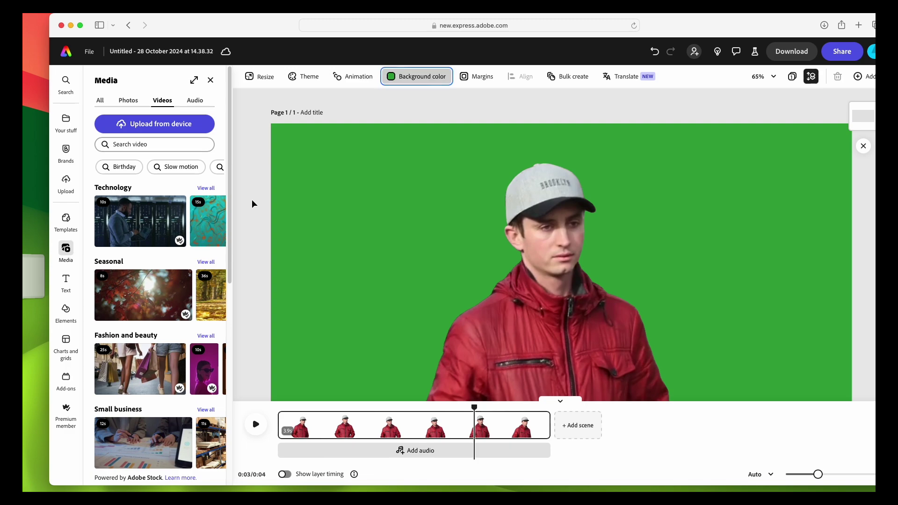
{"action": "left_click", "coordinate": [256, 425]}
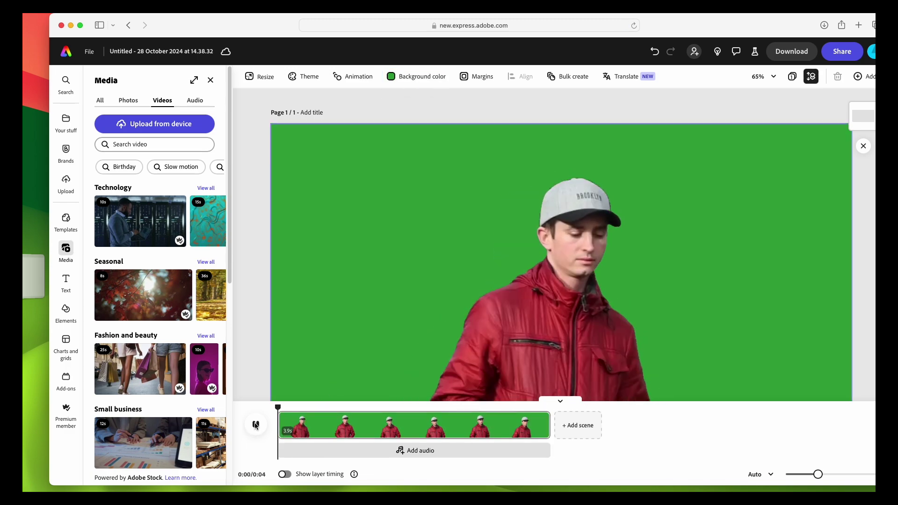
{"action": "left_click", "coordinate": [256, 425]}
Slightly increase the Sharpen adjustment of the cutout video.
{"action": "left_click", "coordinate": [424, 277]}
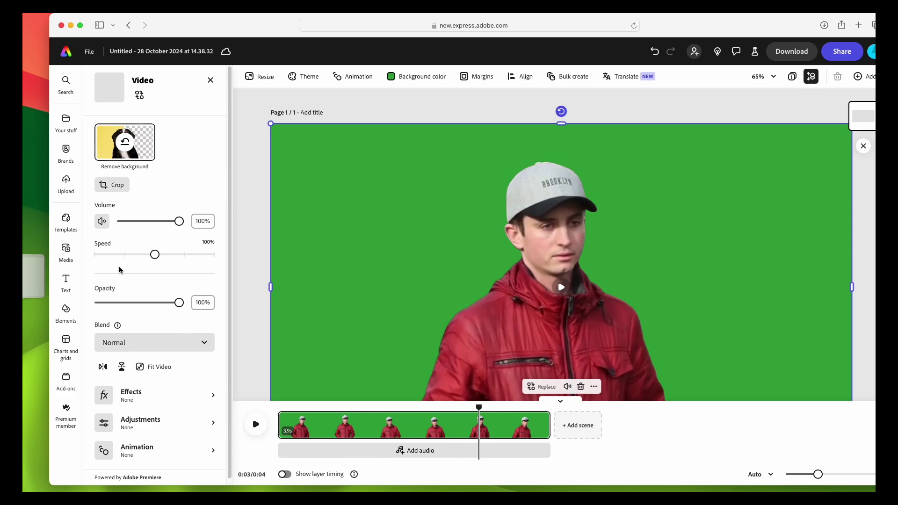
{"action": "scroll", "coordinate": [150, 364], "scroll_direction": "down", "scroll_amount": 1}
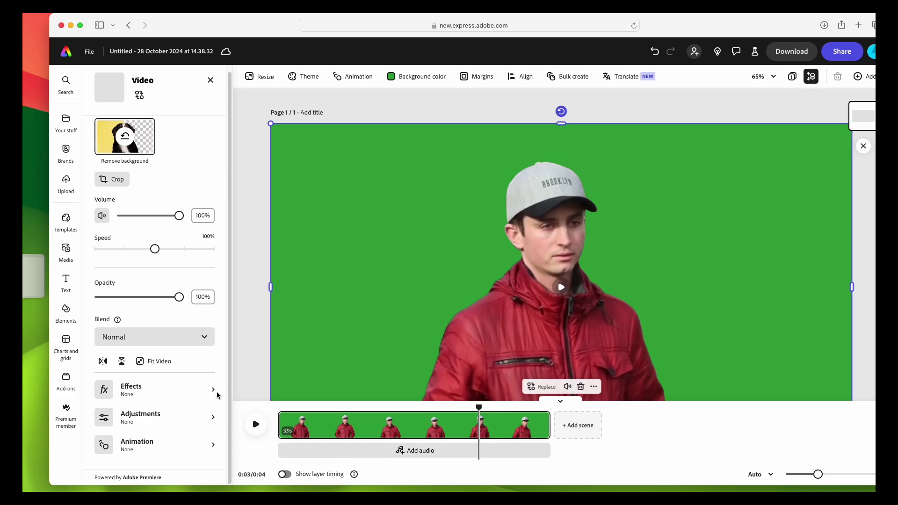
{"action": "left_click", "coordinate": [212, 416]}
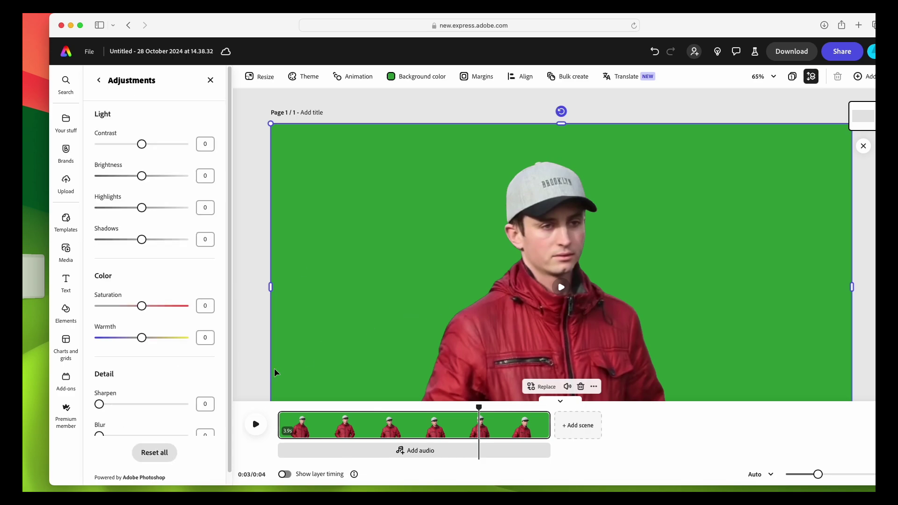
{"action": "left_click_drag", "start_coordinate": [99, 405], "coordinate": [106, 405]}
{"action": "left_click", "coordinate": [98, 80]}
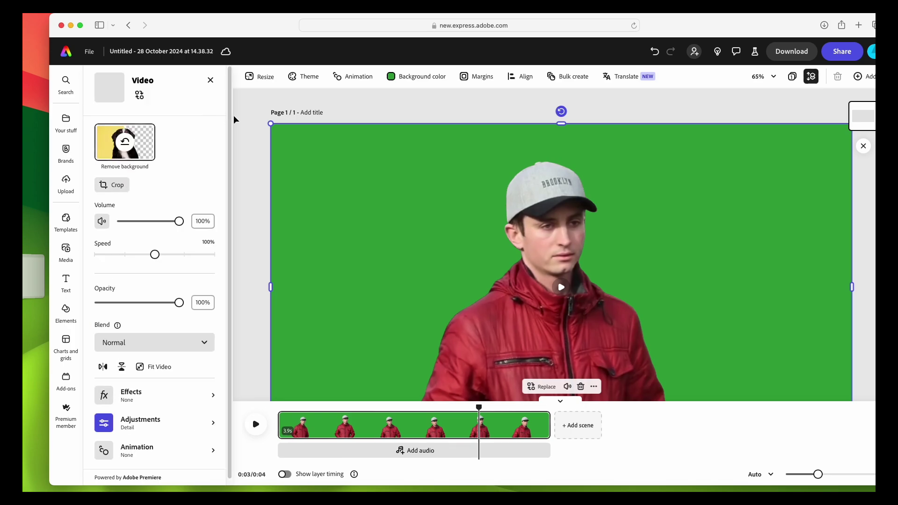
Deselect the video and play back the sharpened cutout against the green background.
{"action": "left_click", "coordinate": [241, 123]}
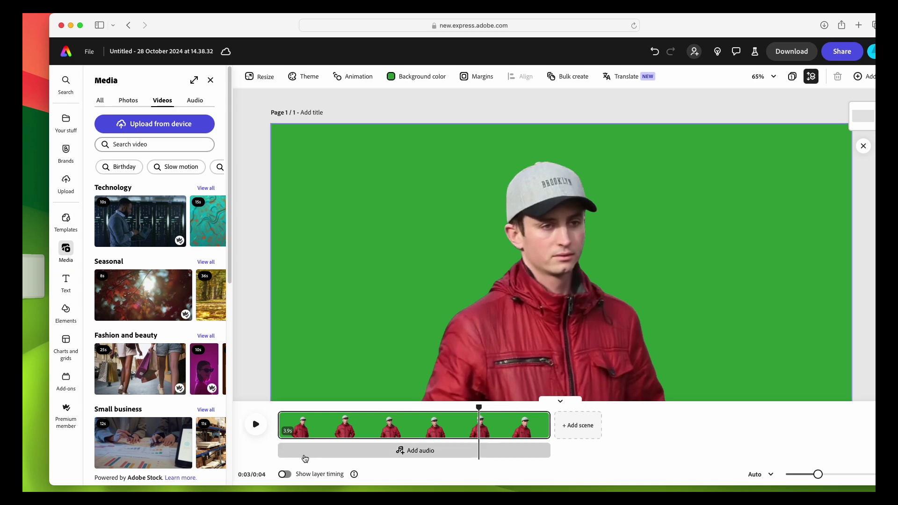
{"action": "left_click", "coordinate": [256, 424]}
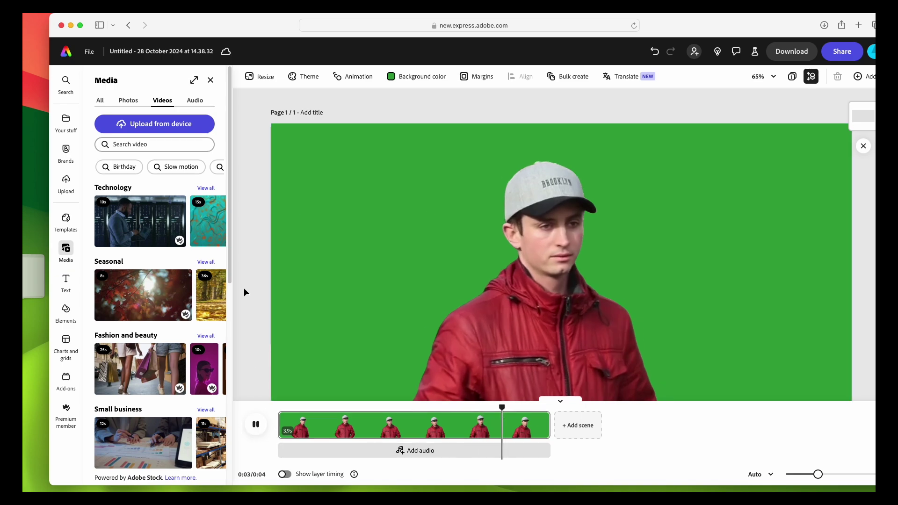
{"action": "left_click", "coordinate": [254, 424]}
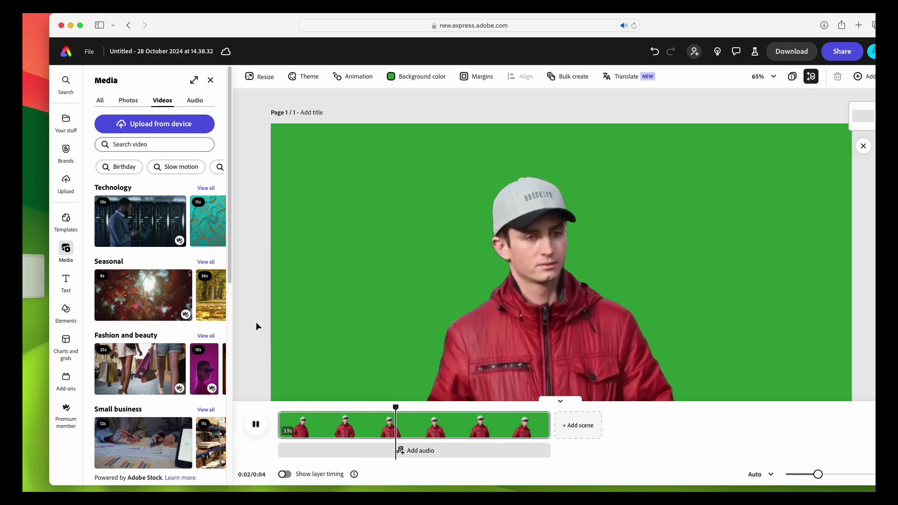